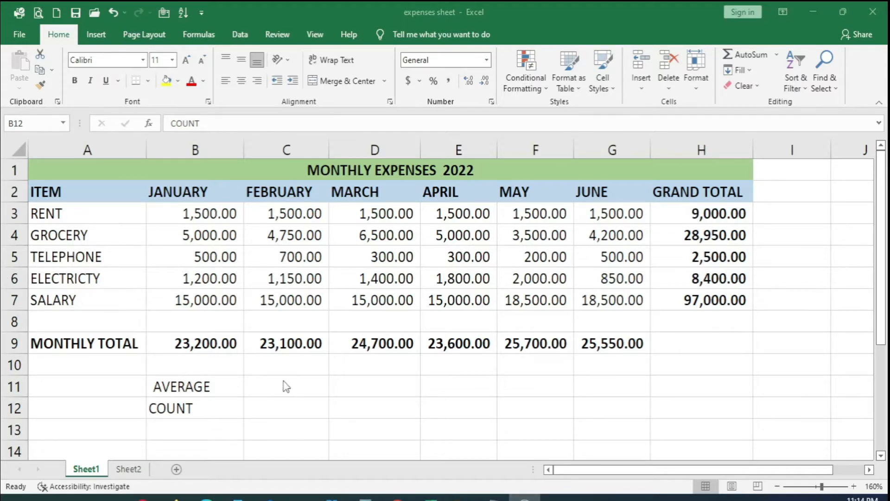
Step: Review the AVERAGE and COUNT labels, the January to June headings and the expense item names in column A
click(207, 387)
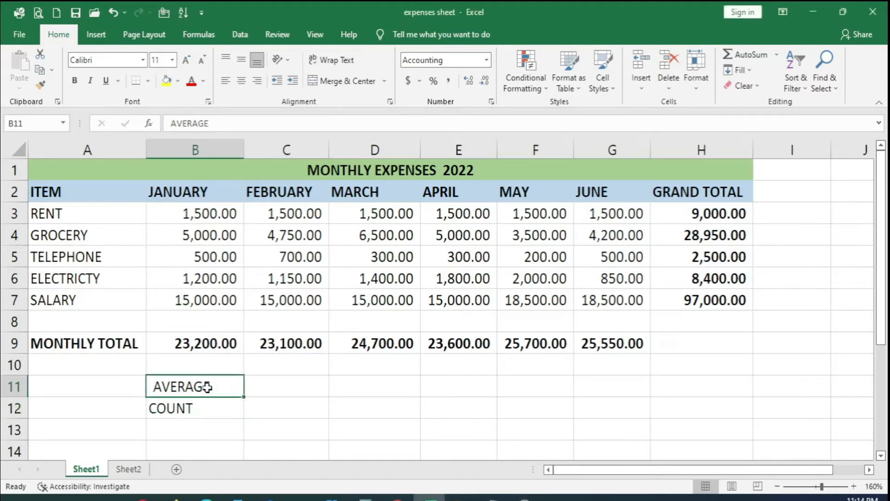
click(206, 408)
click(272, 385)
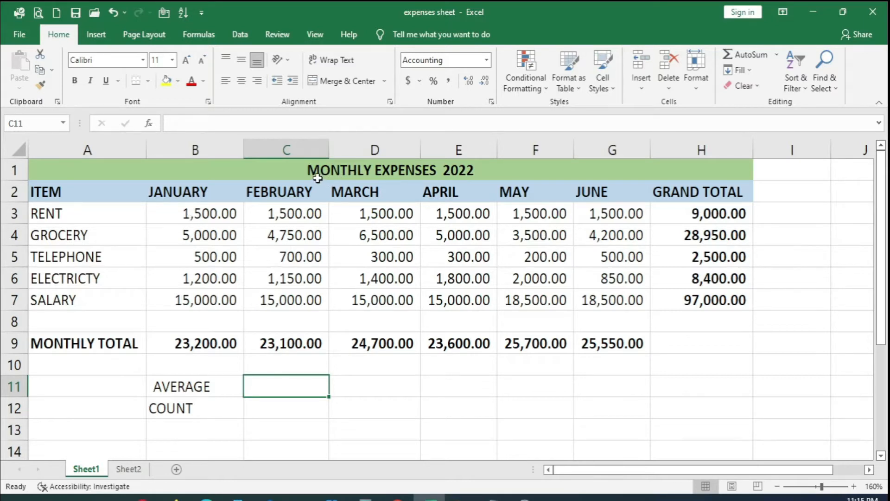
click(188, 194)
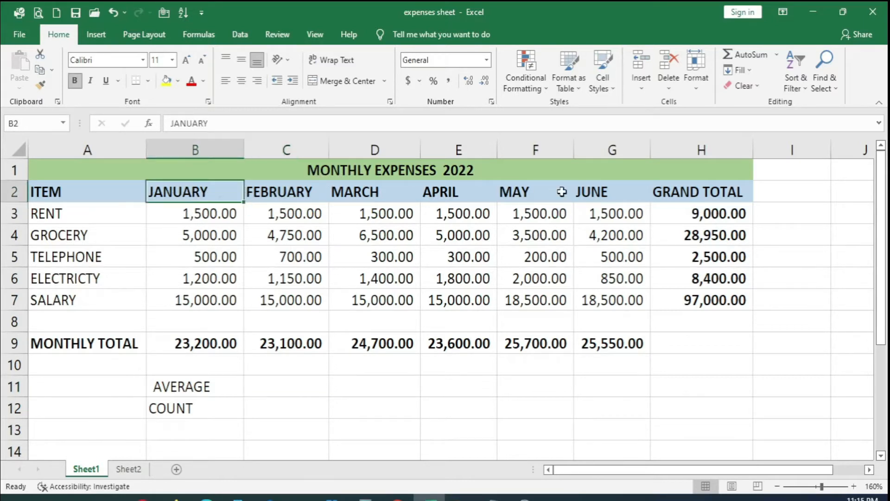
click(598, 196)
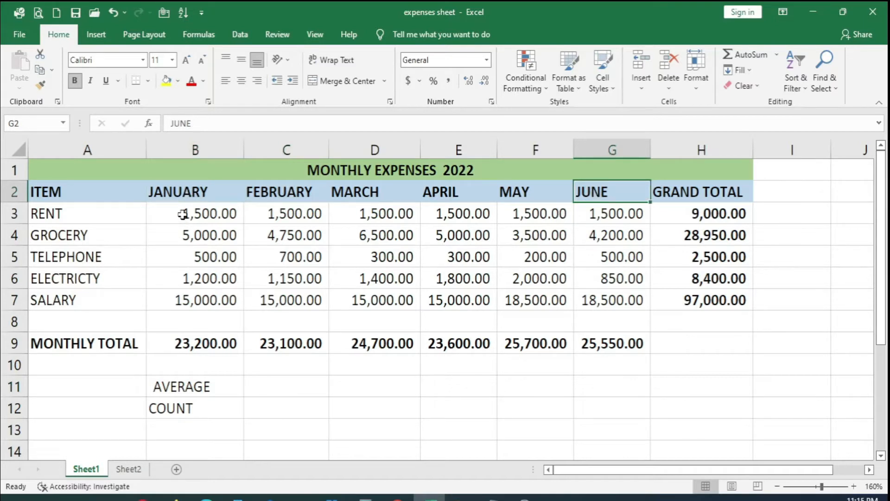
click(82, 218)
click(91, 243)
click(102, 260)
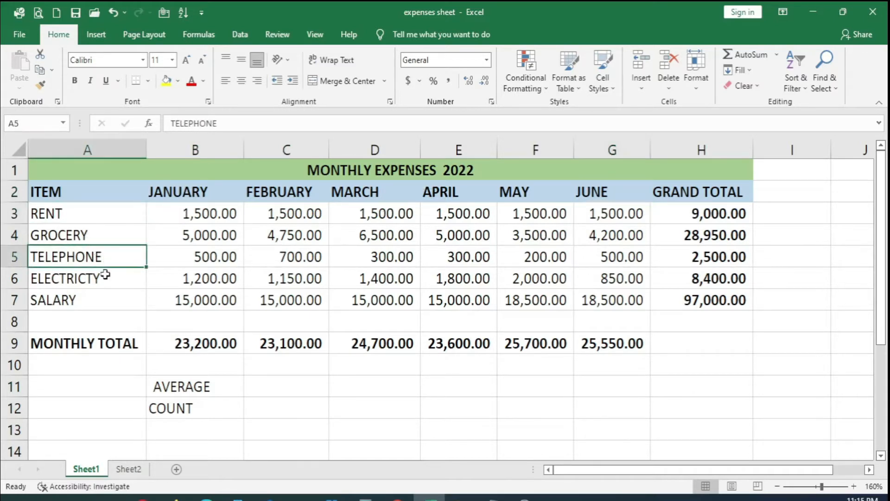
click(105, 286)
click(107, 304)
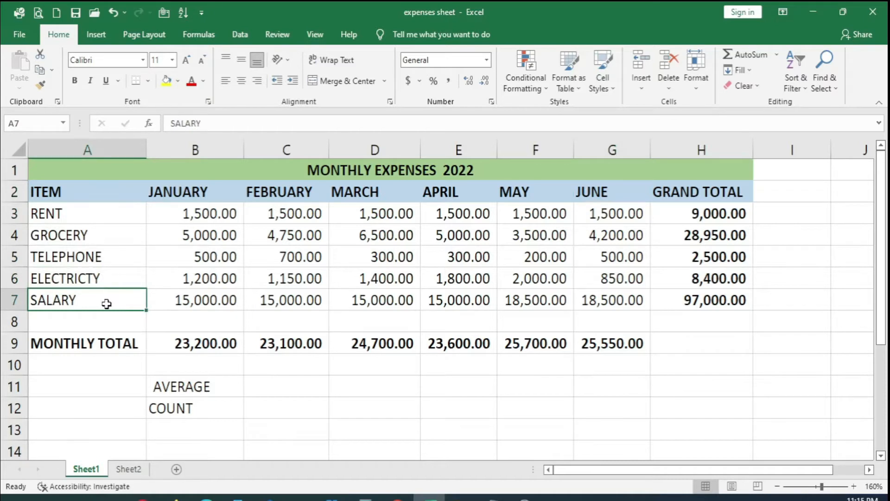
Step: Examine the January expense amounts and the monthly total formulas for January, February and March in row 9
click(189, 195)
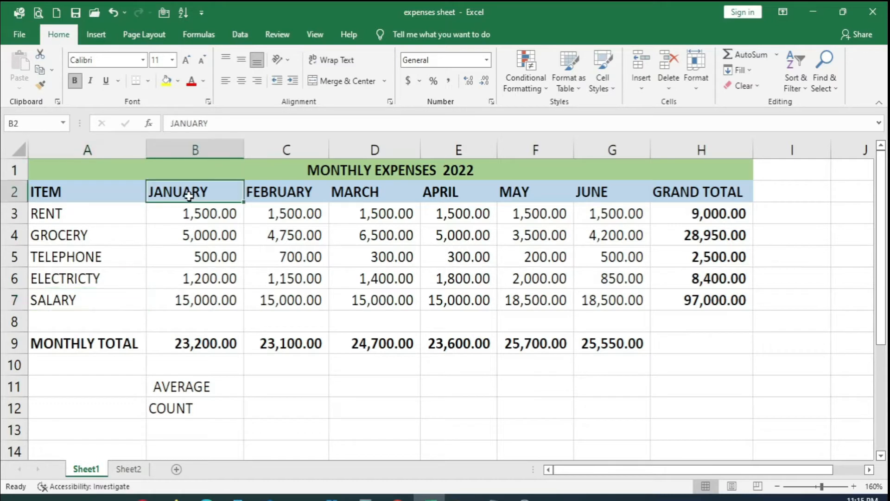
click(185, 214)
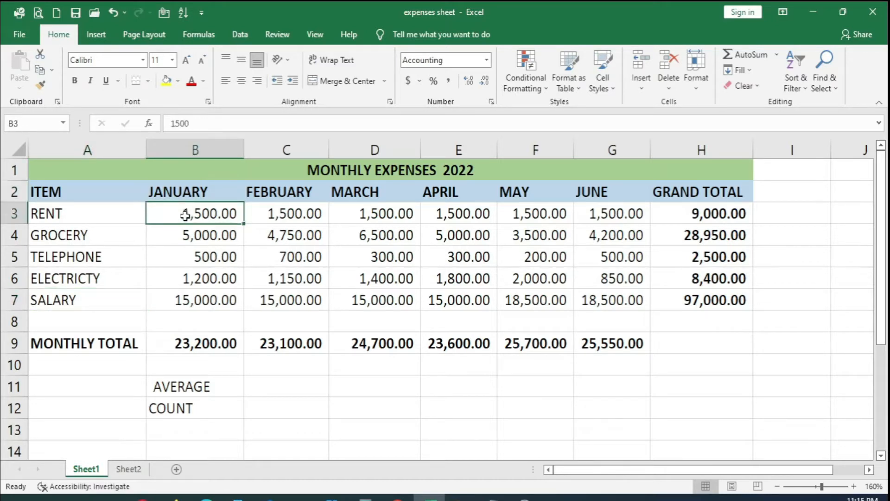
click(185, 235)
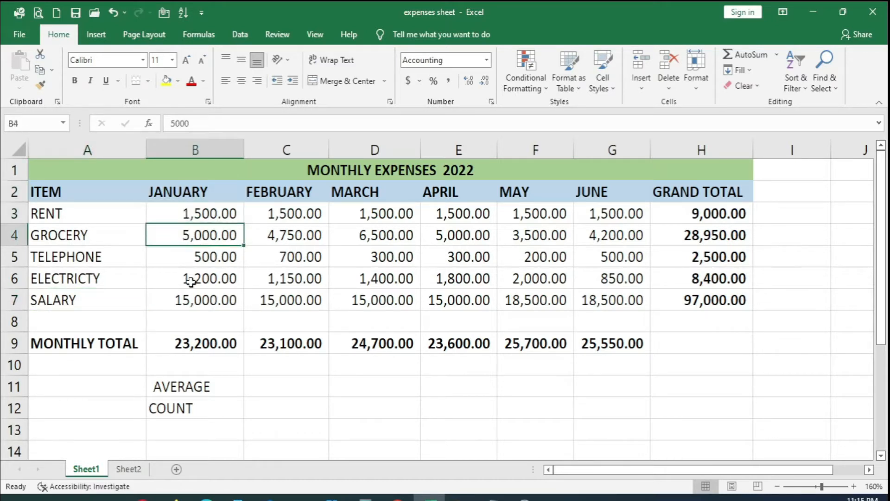
click(180, 257)
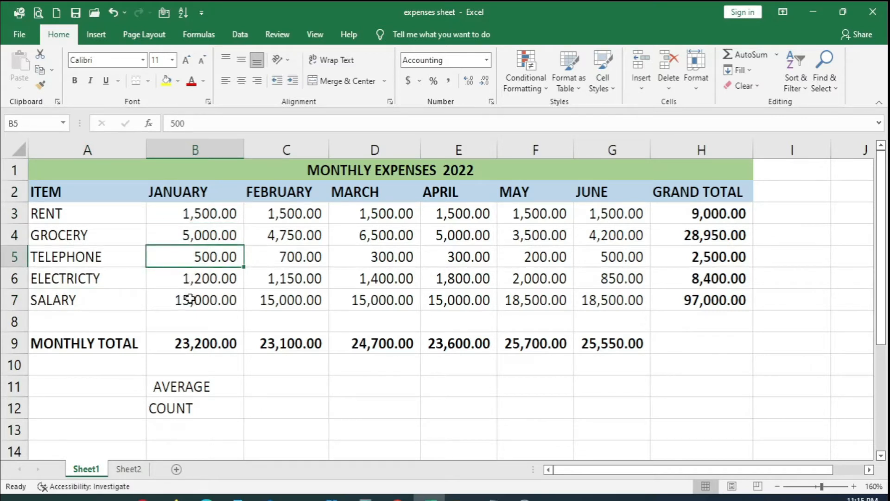
click(194, 343)
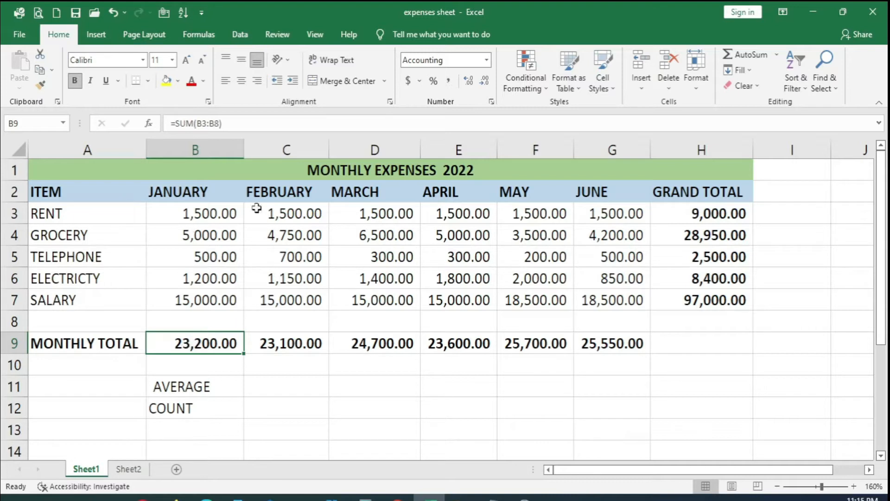
click(284, 196)
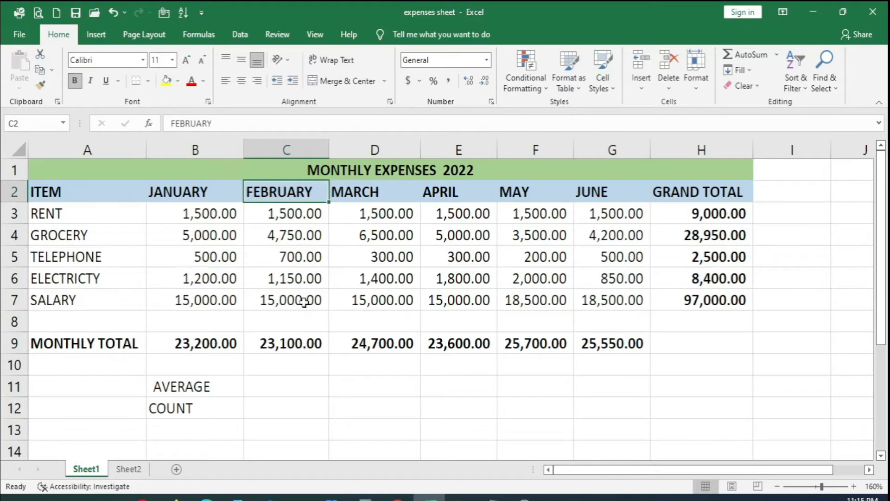
click(288, 343)
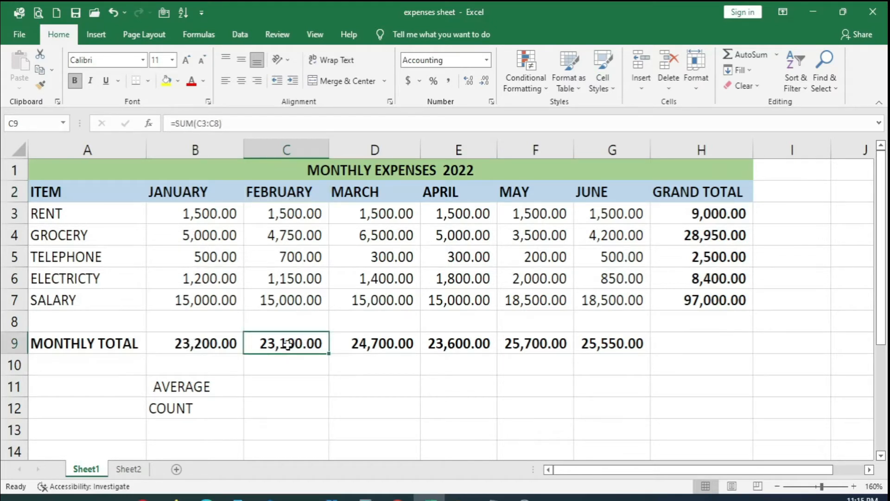
click(394, 345)
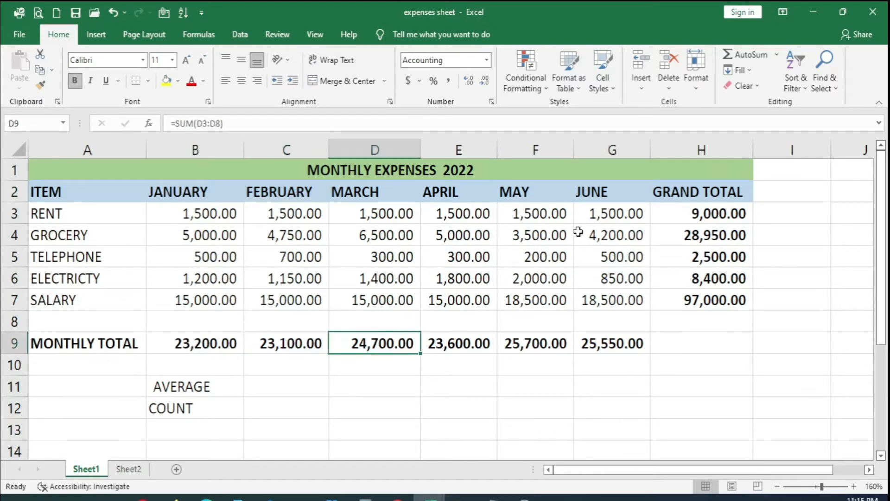
Step: Examine the grand total formulas in column H and the January to June rent amounts they add up
click(699, 208)
click(693, 197)
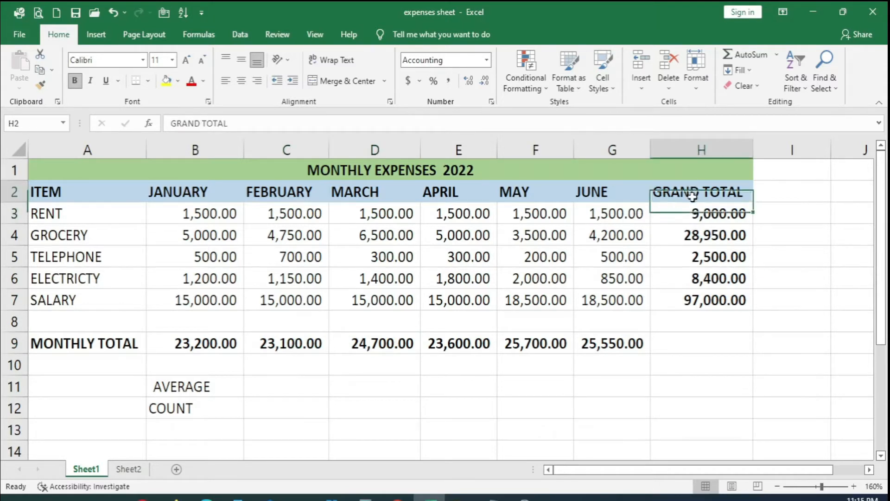
drag(693, 213, 695, 302)
click(692, 213)
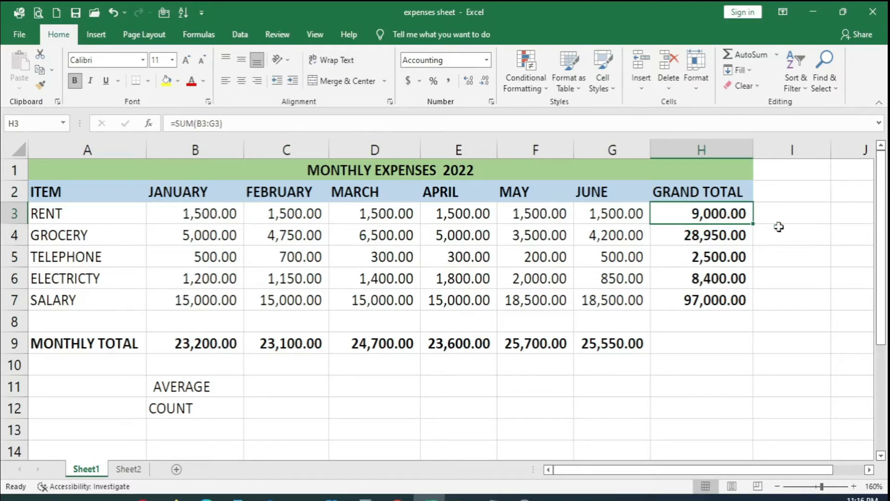
click(708, 234)
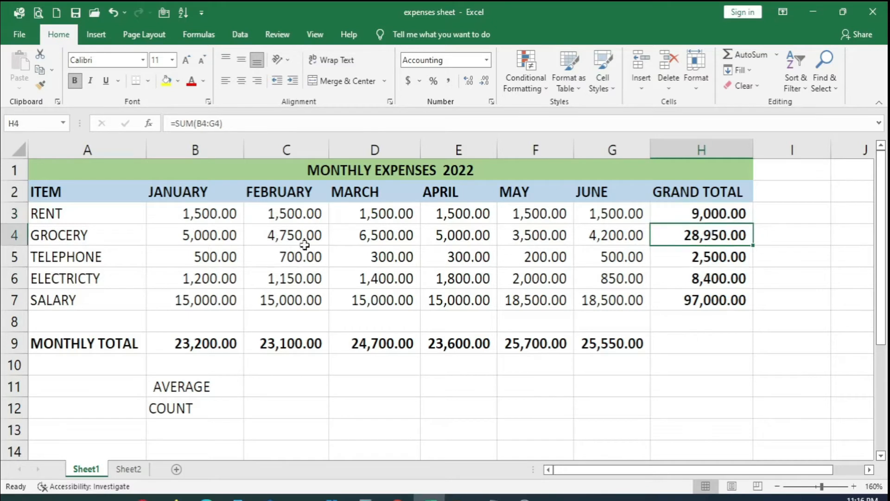
click(216, 220)
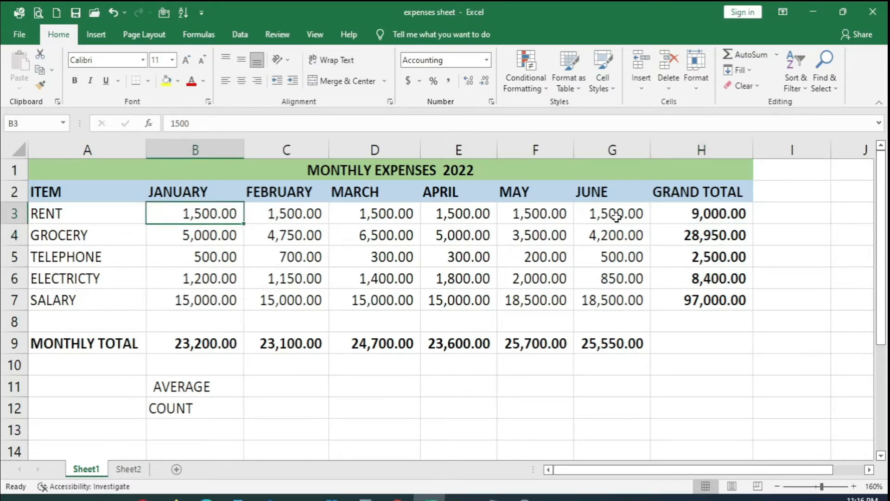
click(603, 221)
click(92, 215)
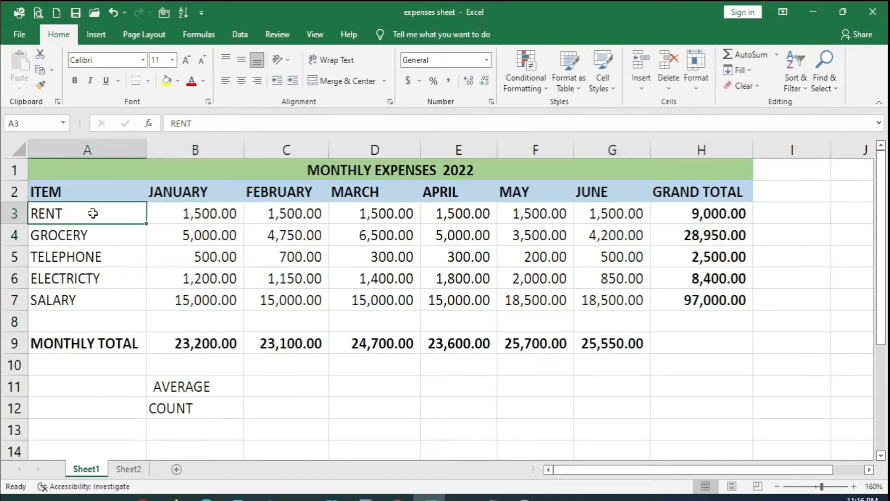
click(716, 217)
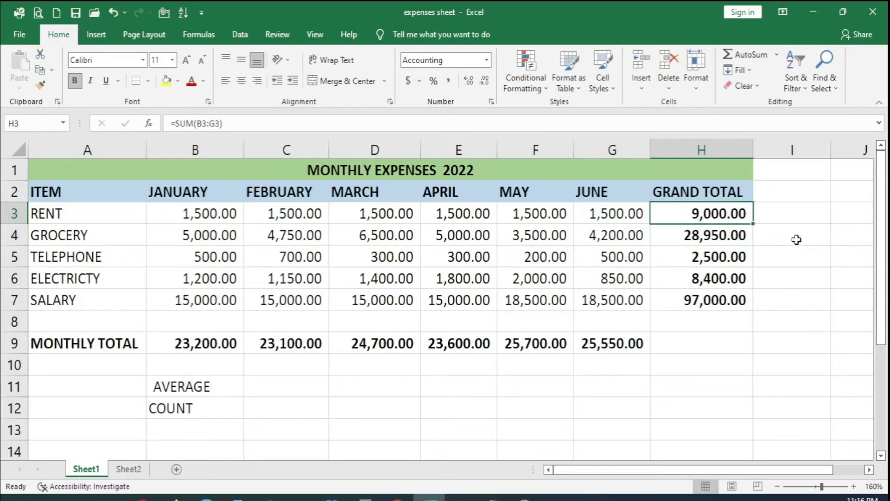
Step: Calculate the average grocery expense for January to June in cell I4 with =AVERAGE(B4:G4)
click(796, 240)
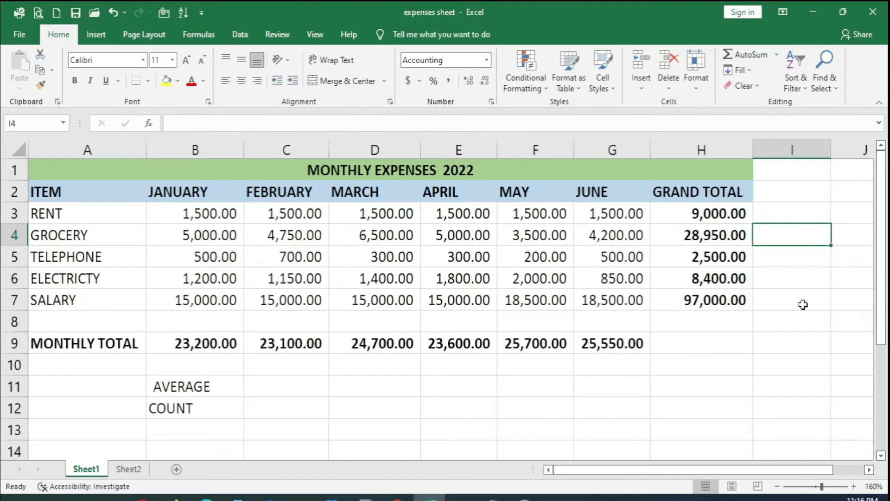
drag(92, 236, 601, 233)
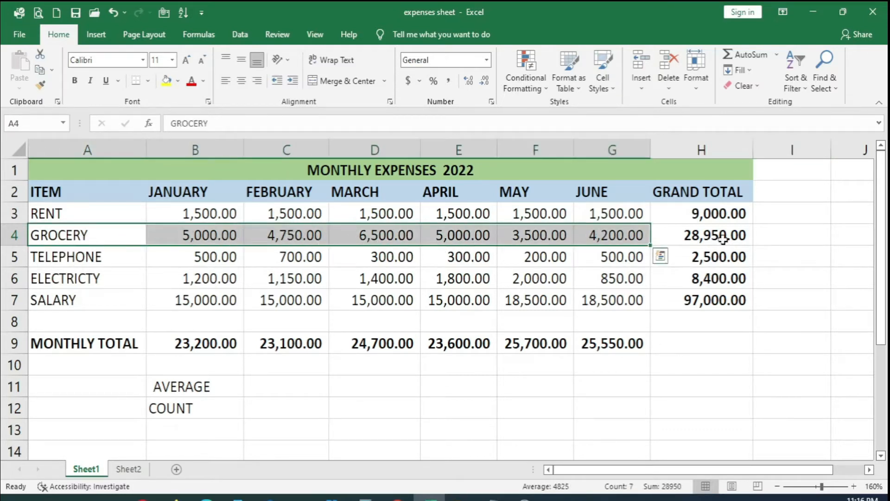
click(807, 237)
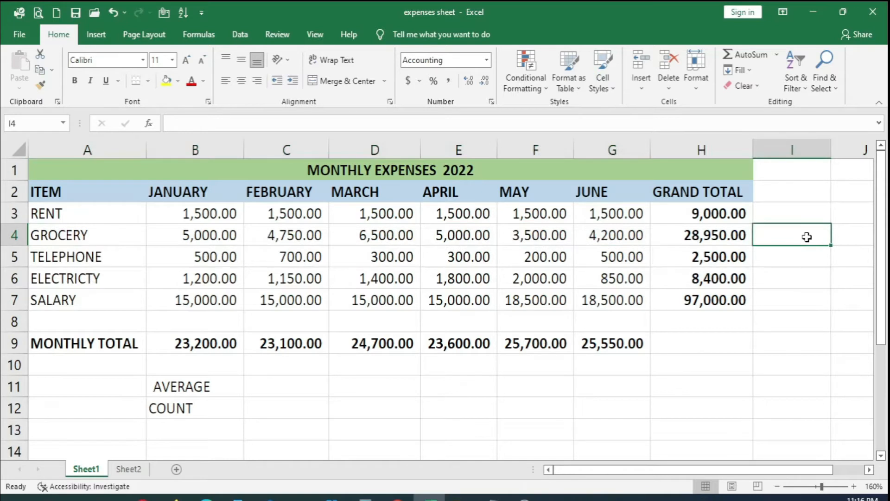
text(=A)
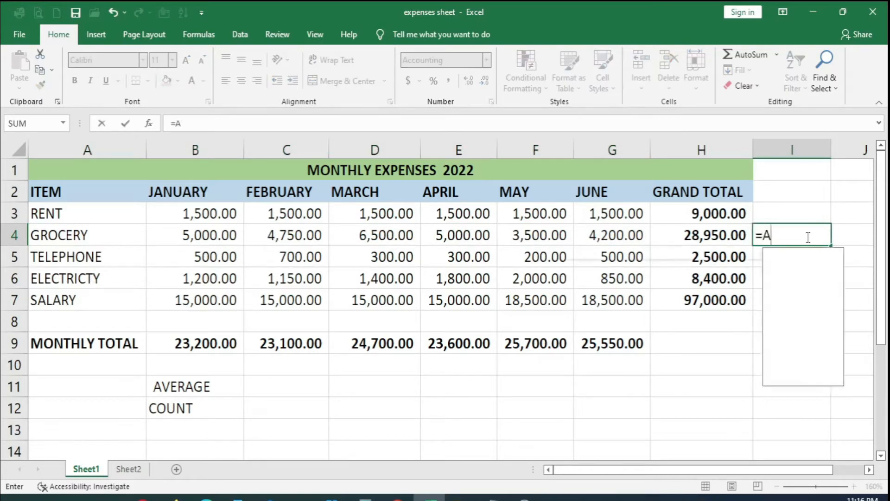
text(VERAGE()
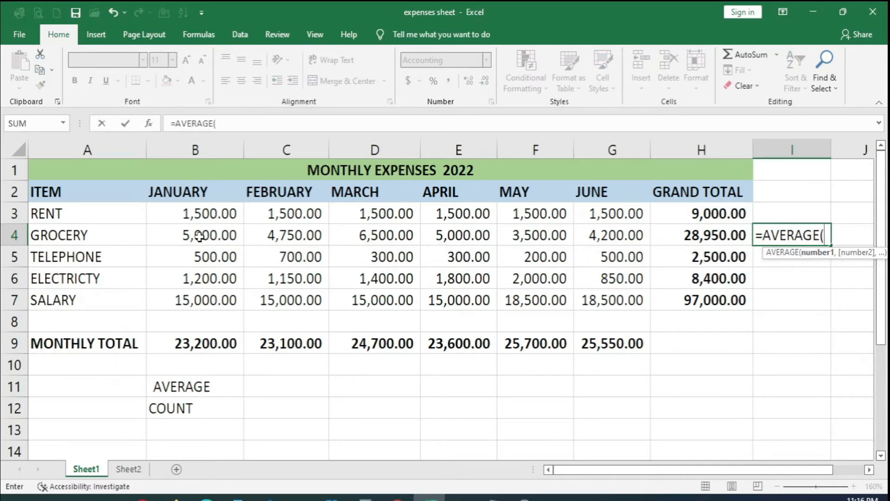
drag(199, 236, 609, 239)
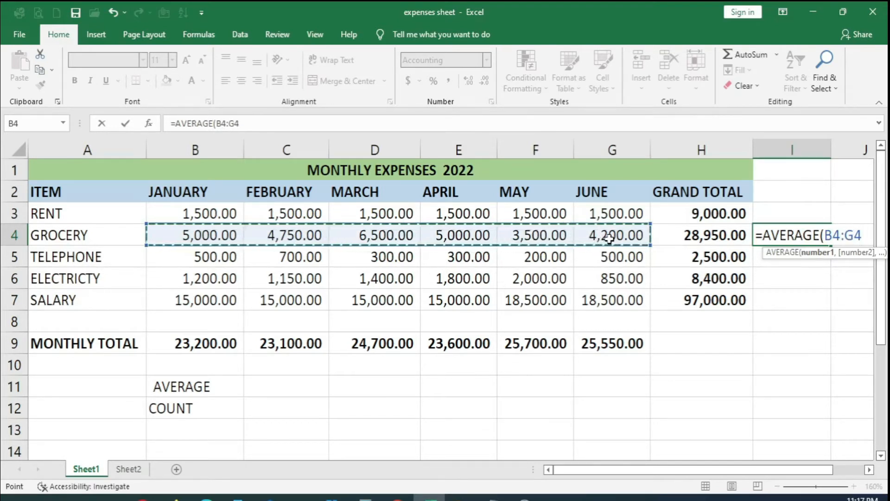
text())
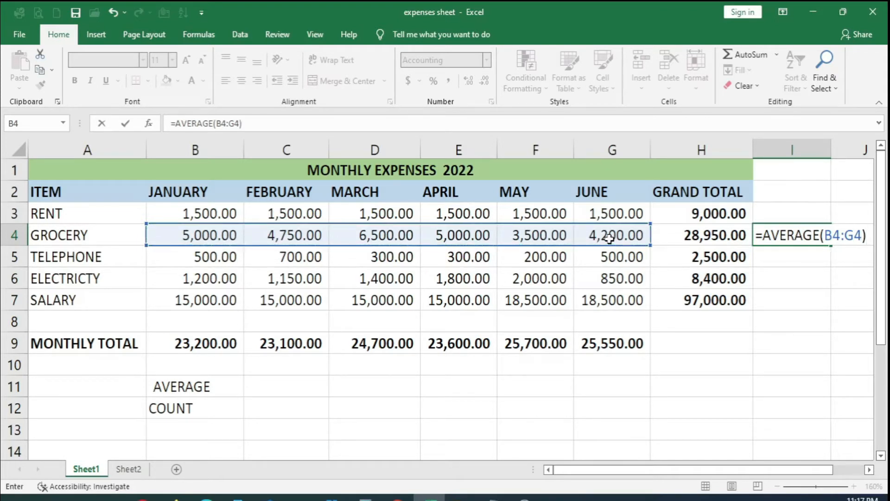
key(Return)
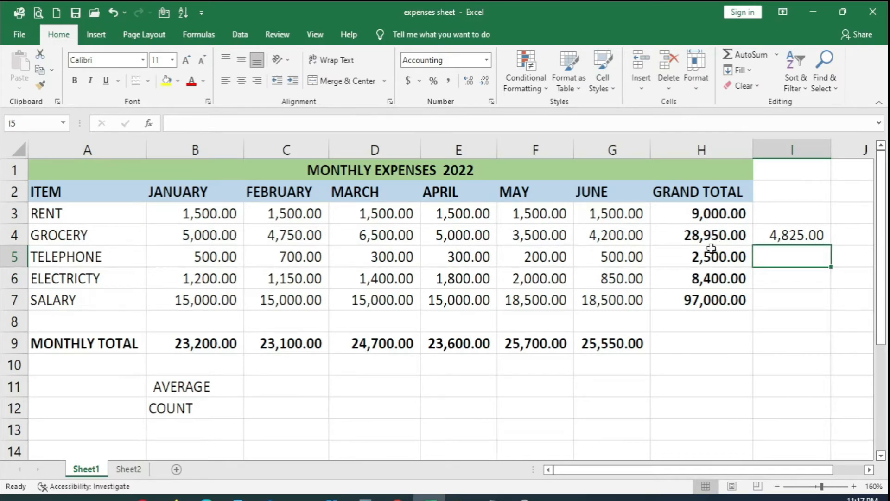
click(789, 235)
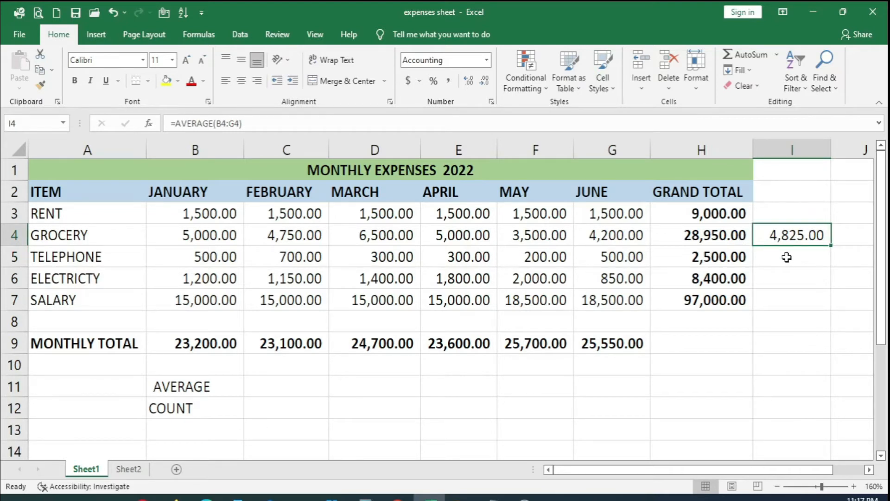
Step: Calculate the average telephone expense for January to June in cell I5 with =AVERAGE(B5:G5)
click(787, 257)
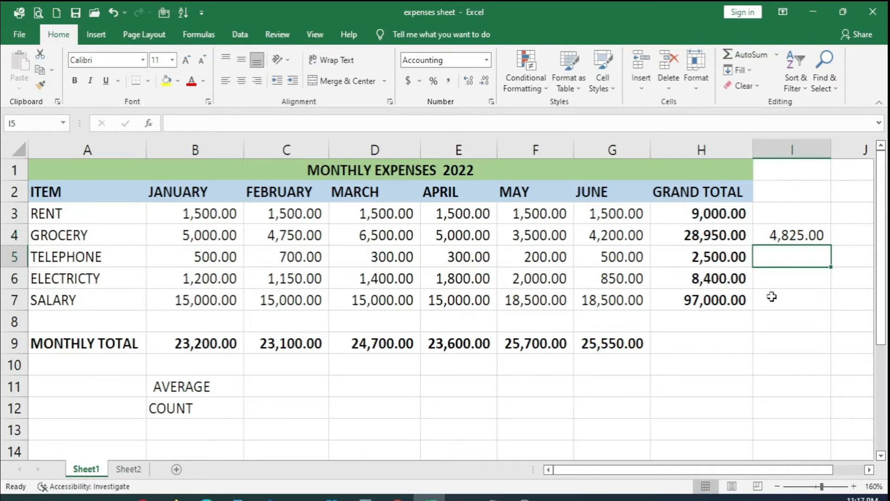
text(=)
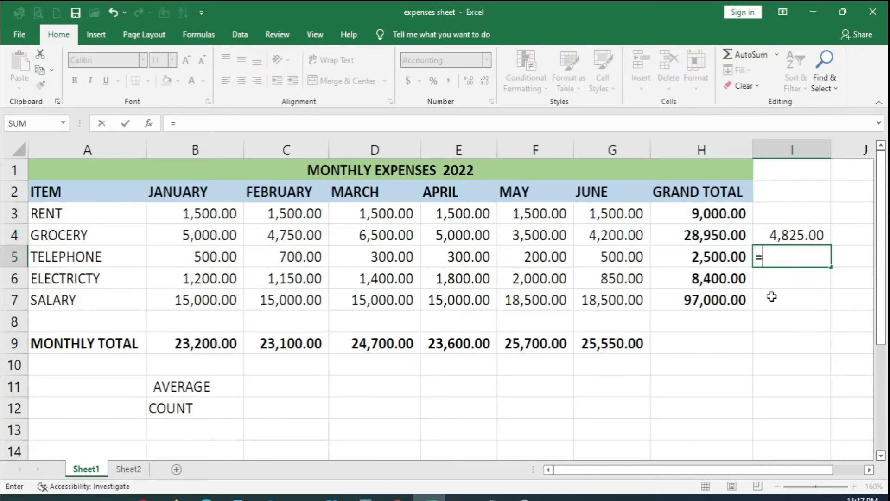
text(AVERAGE()
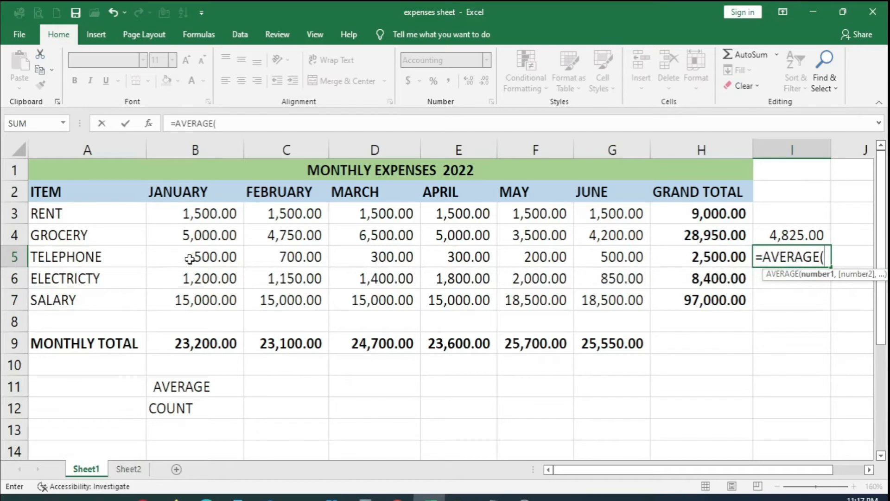
drag(192, 260, 602, 260)
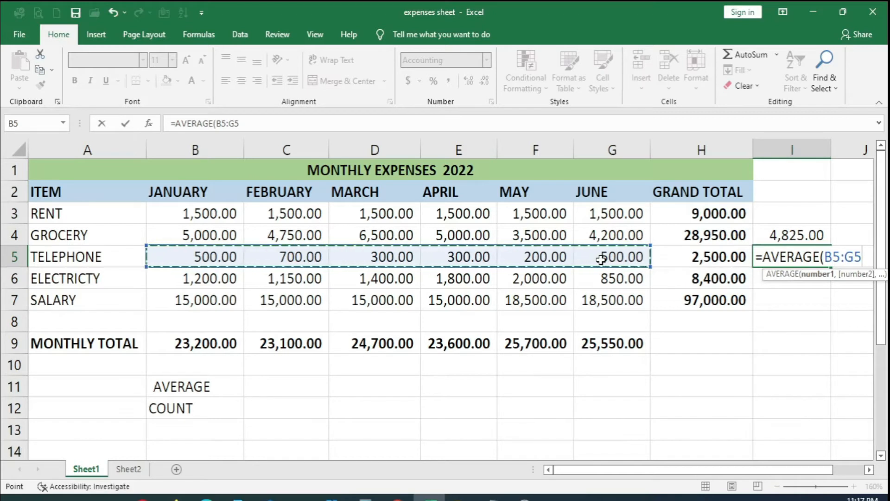
text())
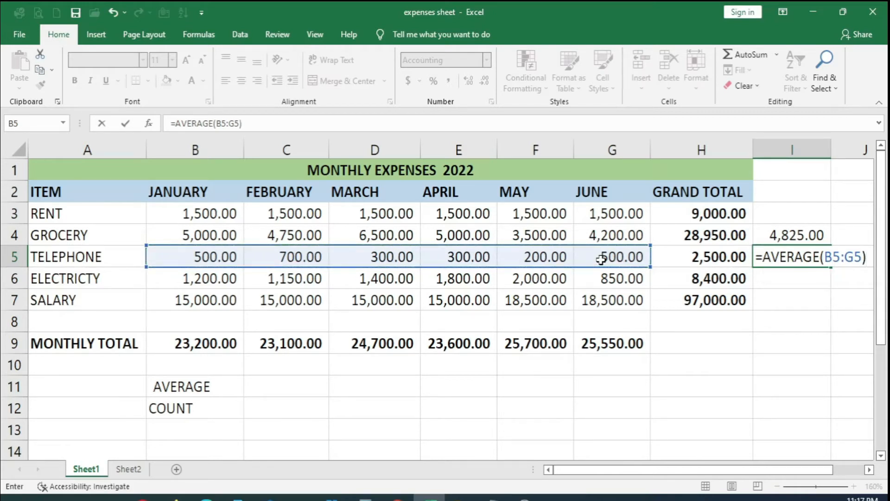
key(Return)
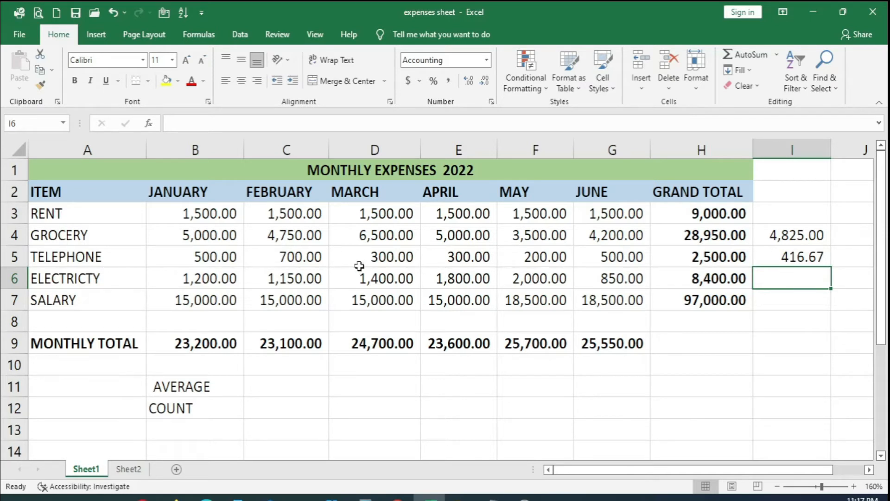
Step: Copy the grocery average formula in I4 up to I3 and down to I7 to average every expense item
click(819, 232)
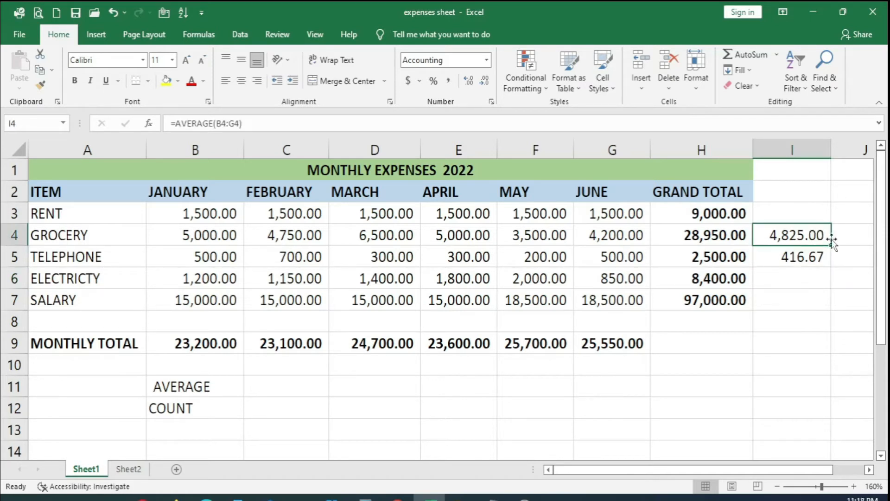
drag(830, 246, 827, 208)
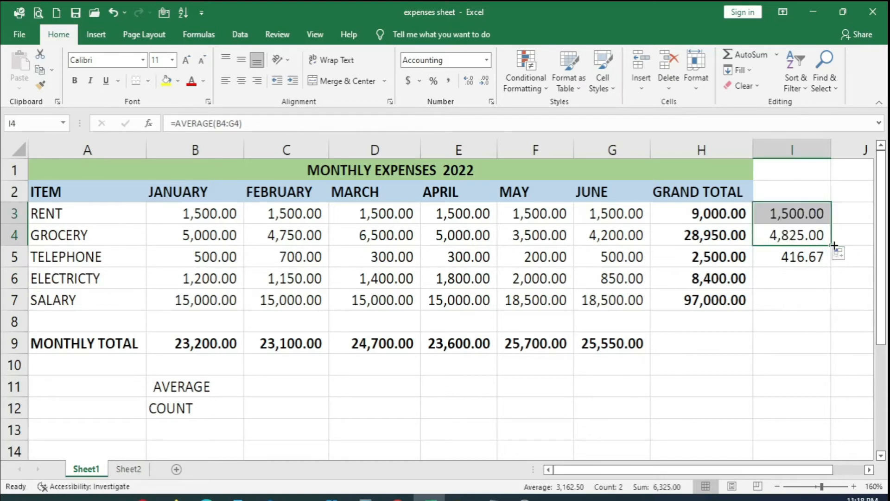
drag(832, 246, 834, 302)
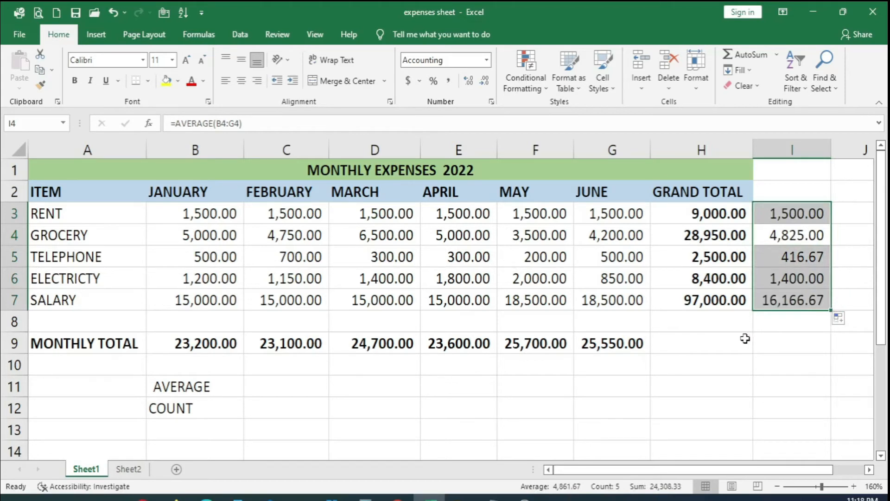
Step: Examine the salary, electricity and rent average formulas in column I and the January to June rent amounts
click(806, 283)
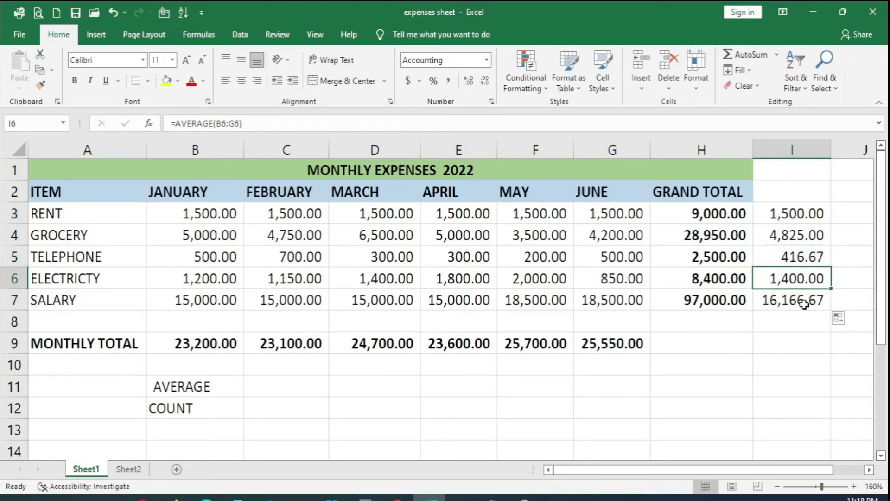
click(805, 304)
click(804, 280)
click(783, 214)
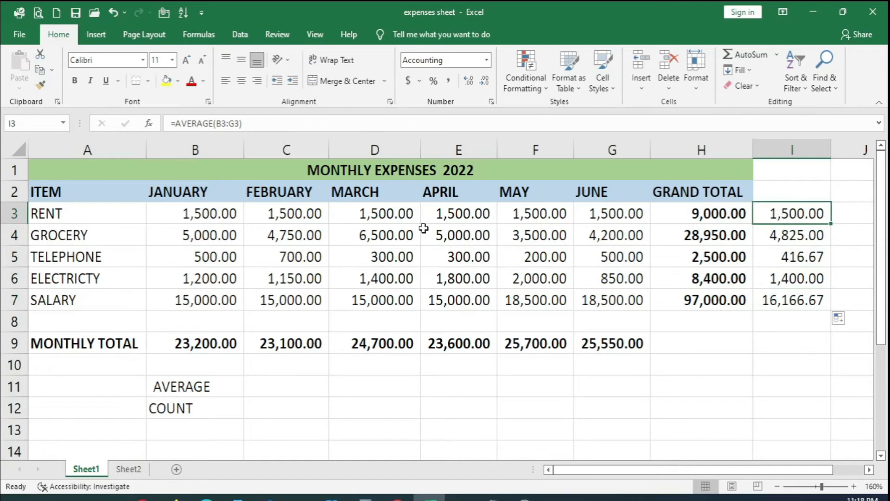
click(201, 212)
click(367, 215)
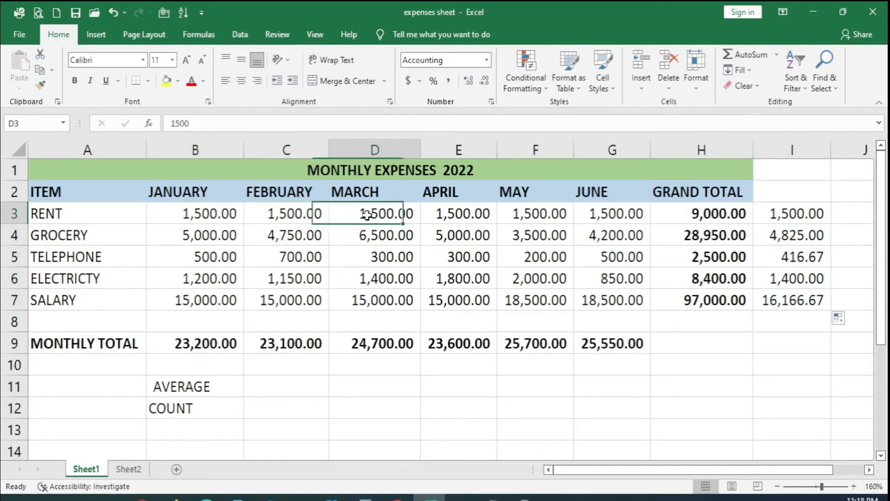
click(476, 217)
click(642, 217)
click(802, 214)
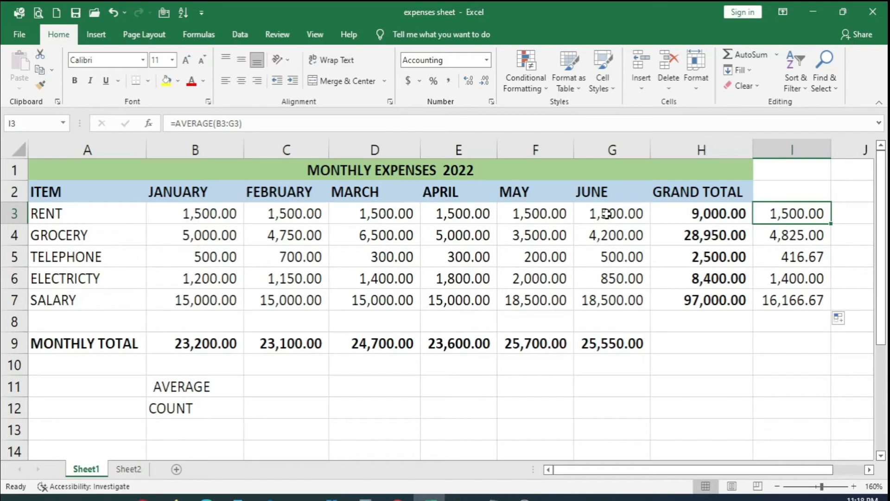
Step: Look over the individual January to April amounts for grocery, telephone, electricity and salary
click(218, 259)
click(207, 238)
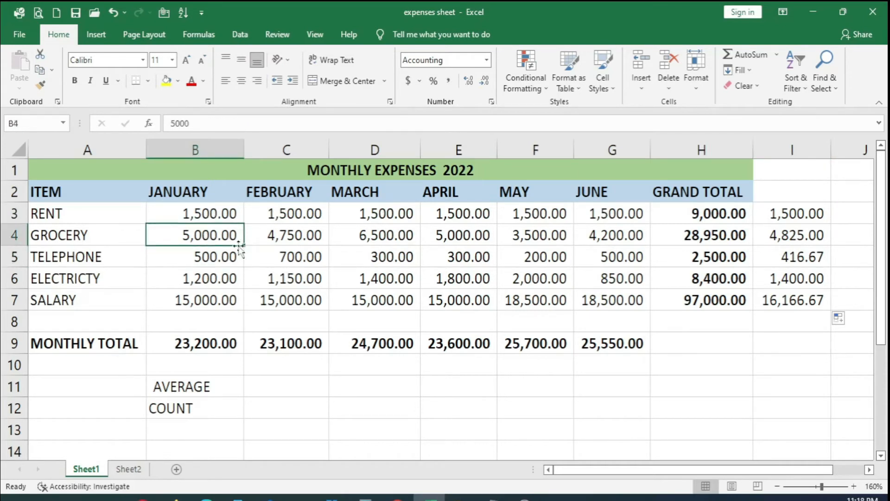
click(284, 261)
click(288, 300)
click(364, 281)
click(404, 253)
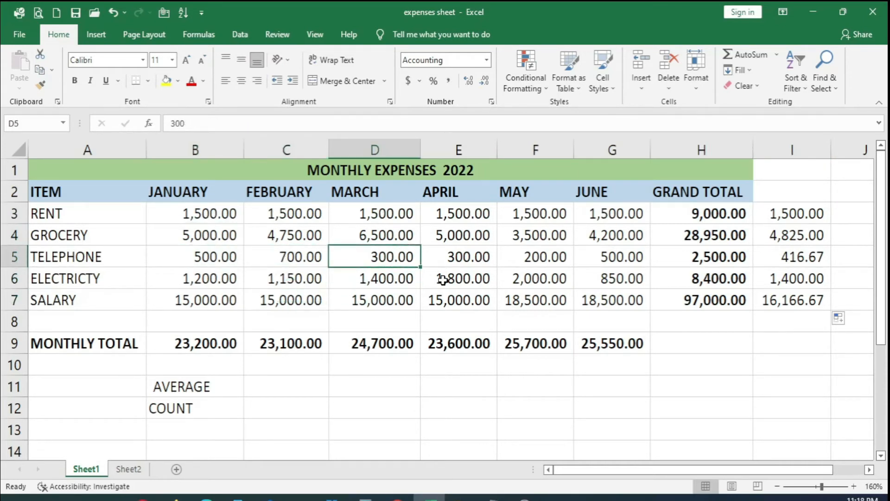
click(443, 280)
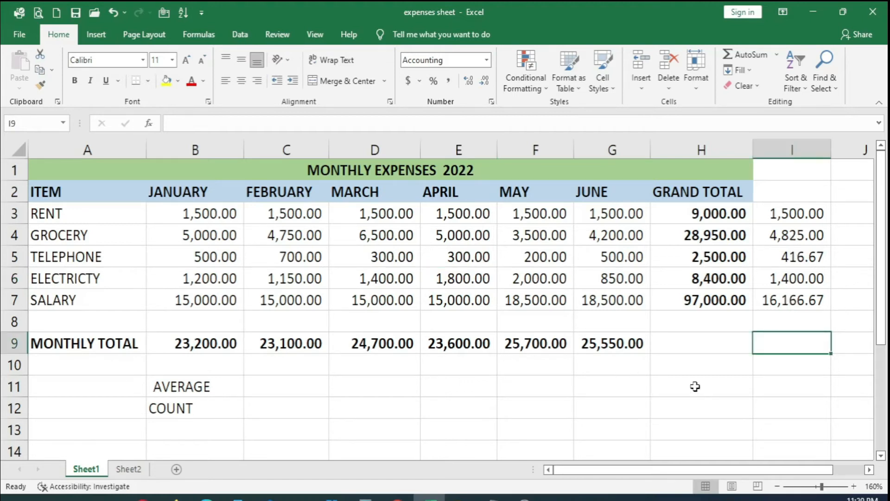
Step: Calculate the average monthly total for January to June in cell I9 with =AVERAGE(B9:G9)
key(Left)
key(Right)
key(Left)
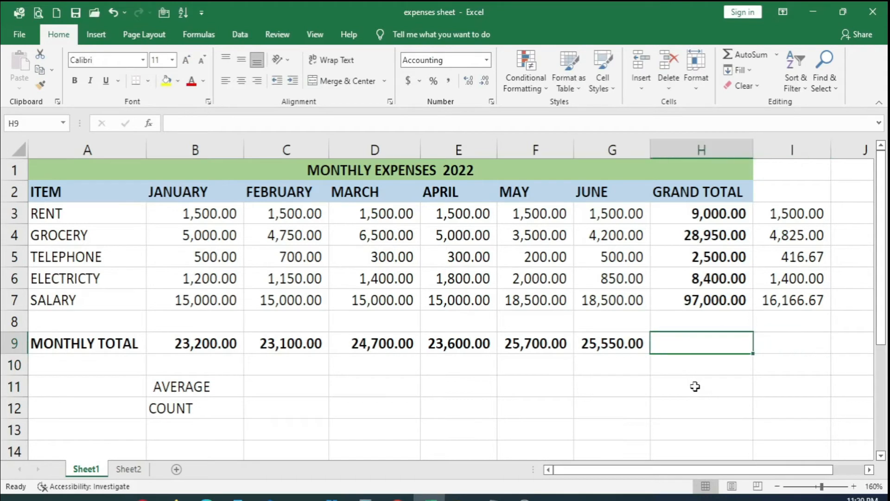
key(Right)
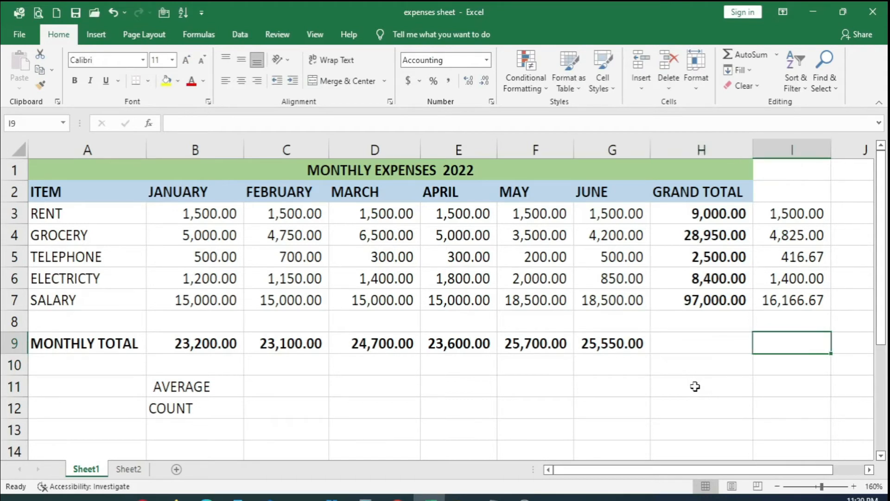
text(=)
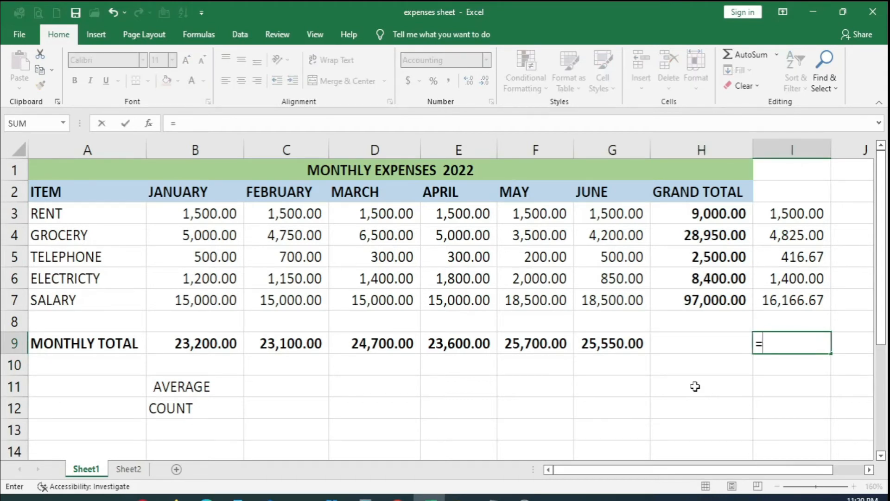
text(AVERAGE()
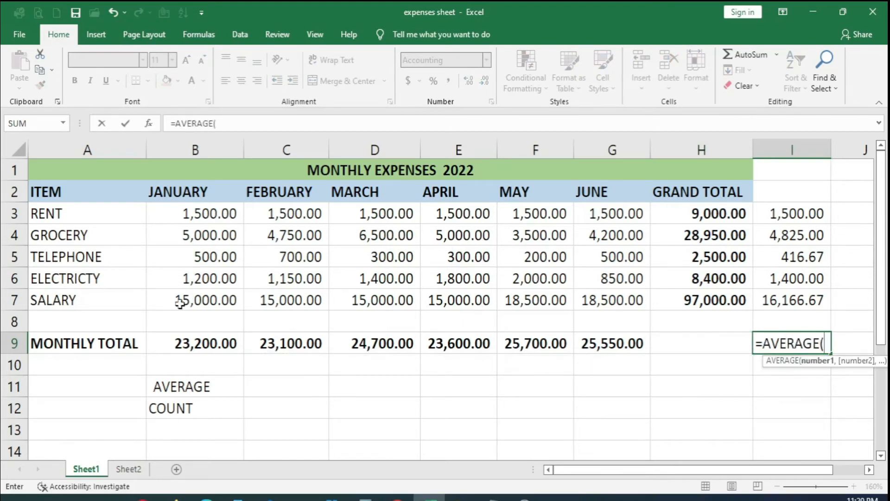
drag(186, 343, 635, 343)
text())
key(Return)
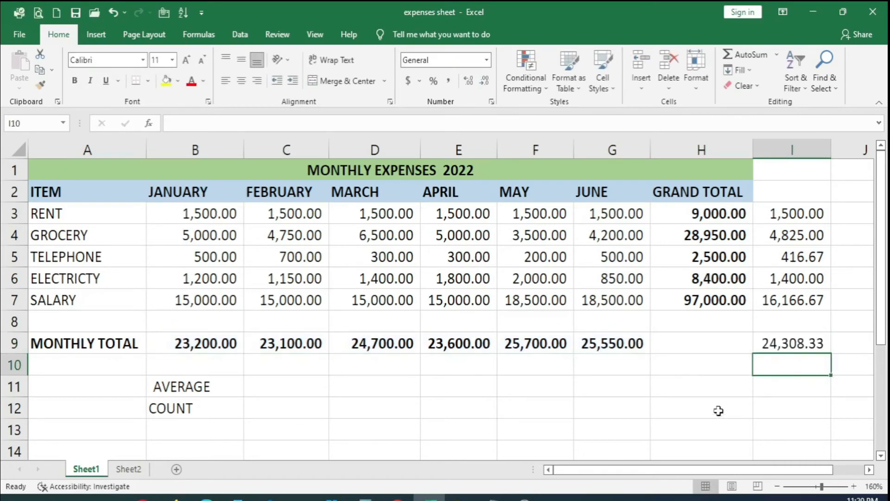
click(776, 345)
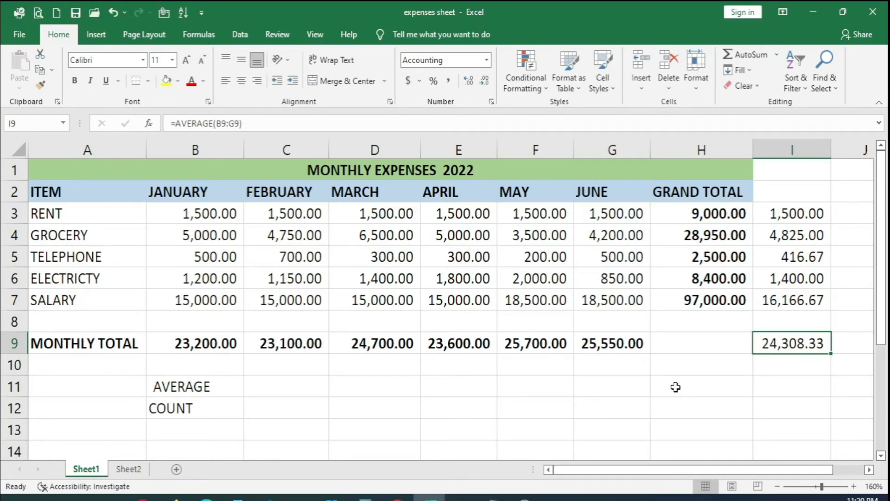
Step: Clear the AVERAGE and COUNT labels from cells B11:B13 below the January column
click(291, 408)
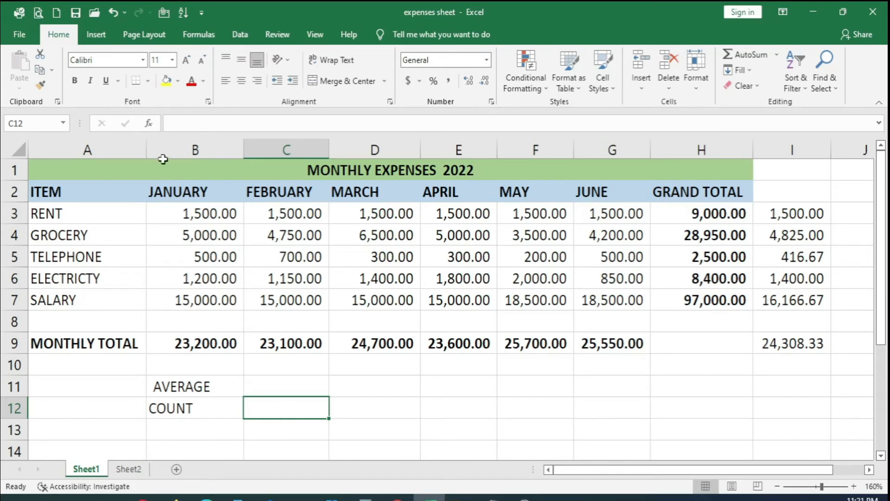
drag(183, 188, 194, 337)
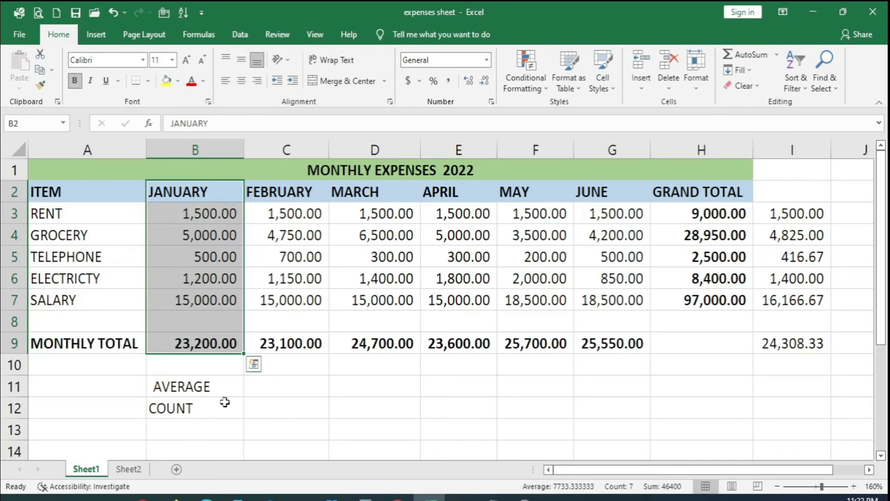
drag(218, 389, 200, 432)
key(Delete)
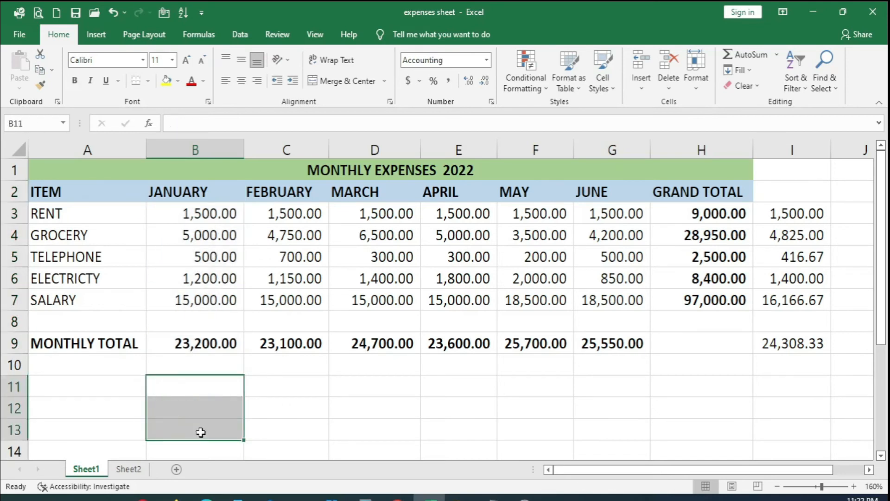
Step: Count the numeric cells of the January column in cell B11 with =COUNT(B2:B9), and check its heading and blank cell
click(181, 388)
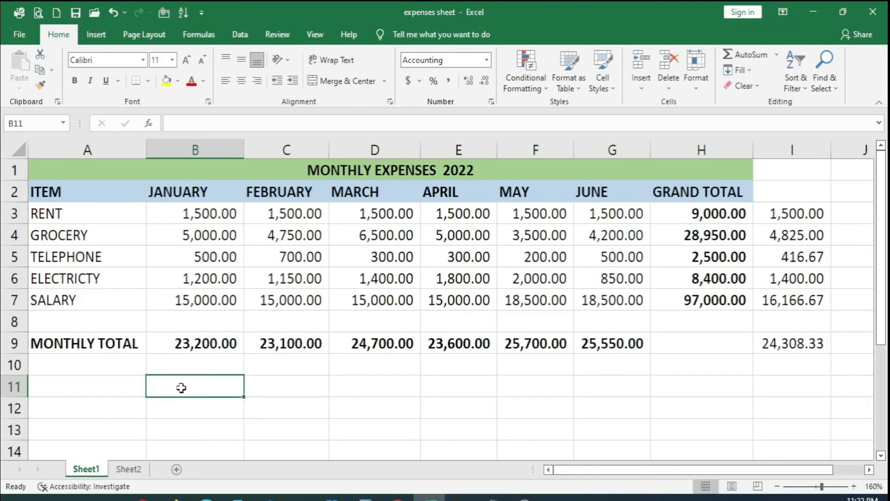
text(=COUNT)
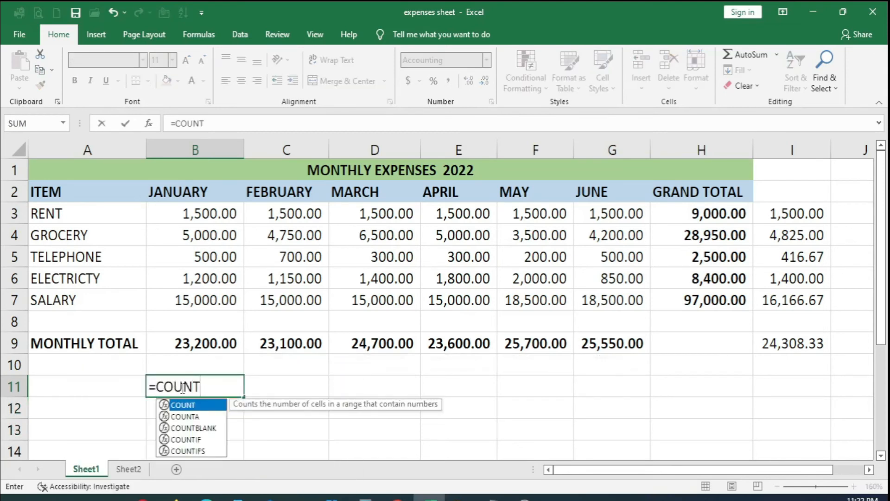
text(()
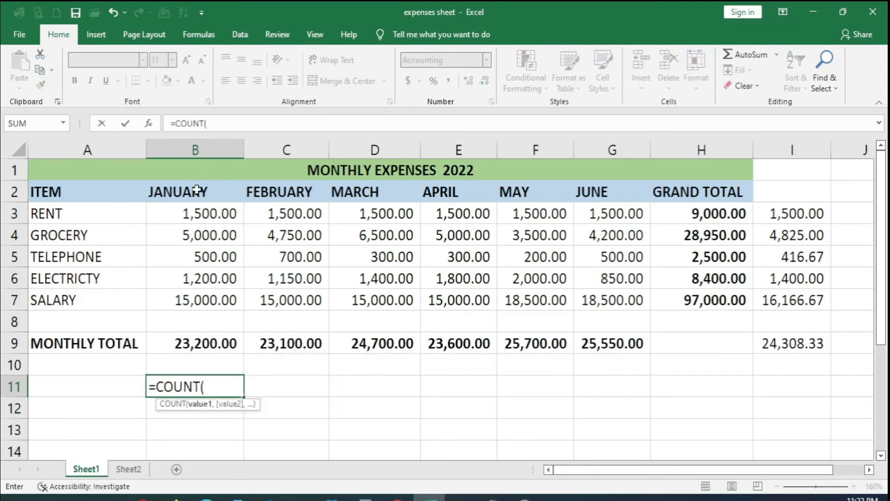
drag(197, 189, 204, 339)
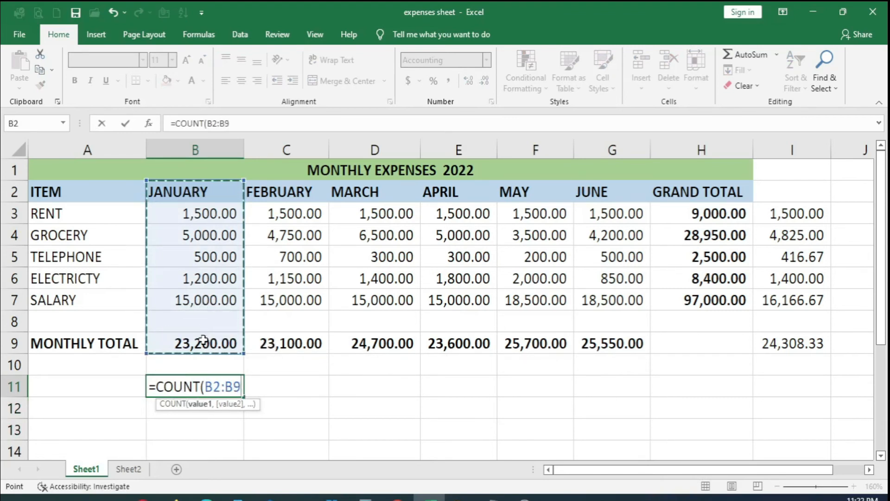
text())
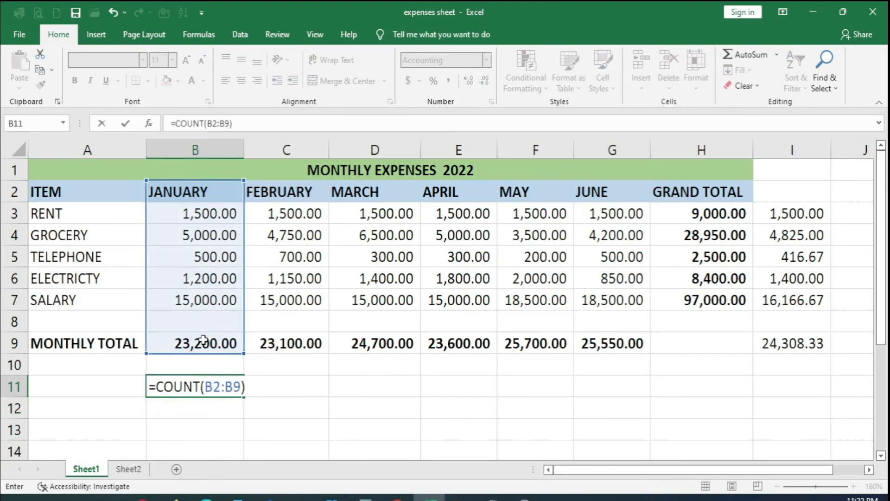
key(Return)
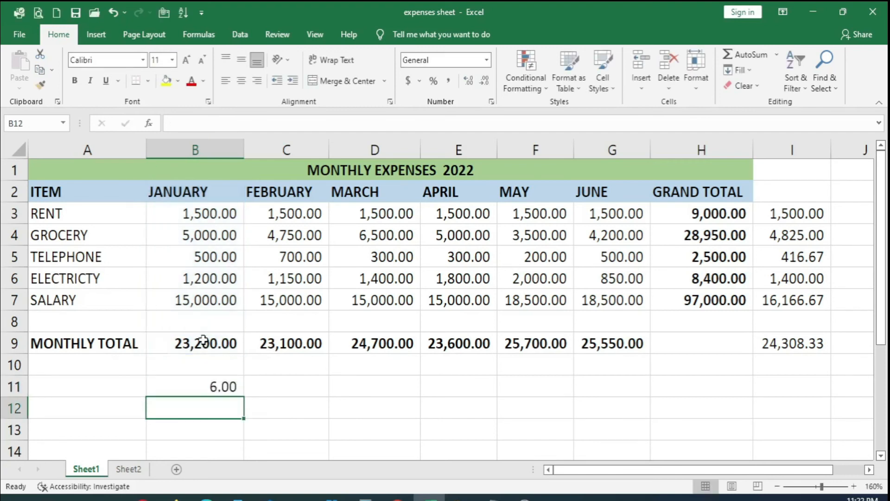
click(209, 384)
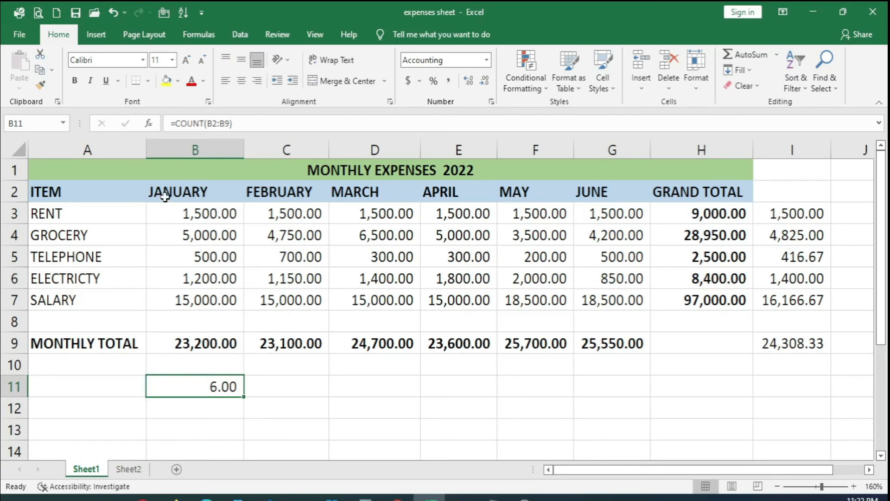
click(190, 192)
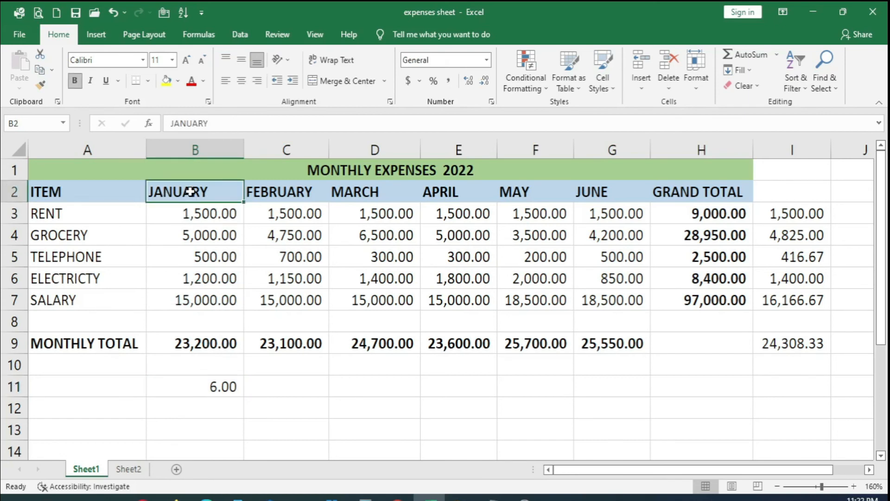
click(198, 325)
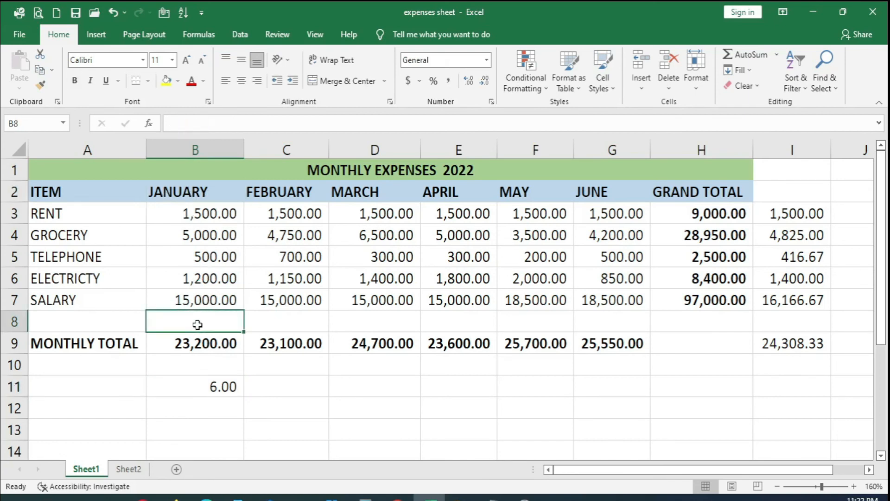
Step: Count the February expense amounts in cell C11 with =COUNT(C3:C7)
click(310, 387)
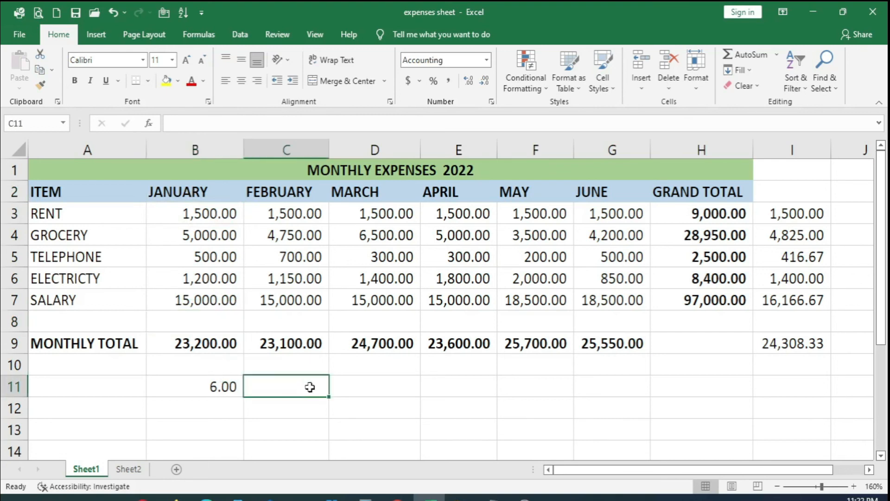
text(=)
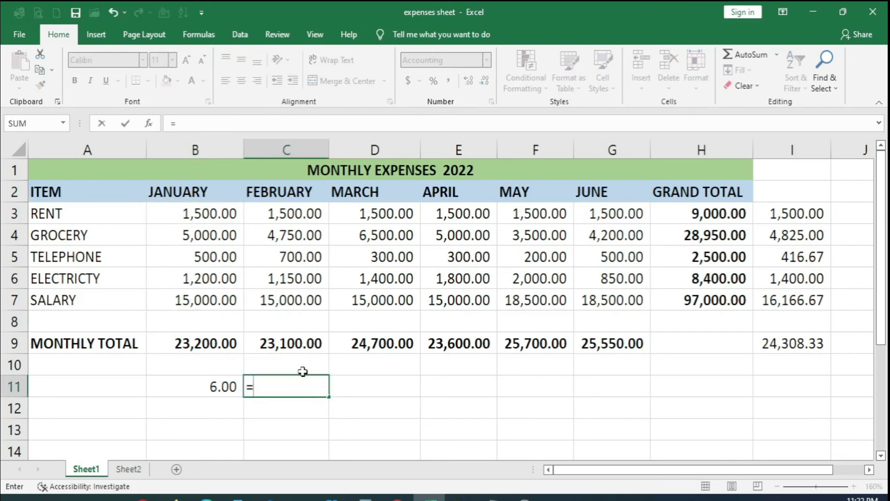
text(COUNT()
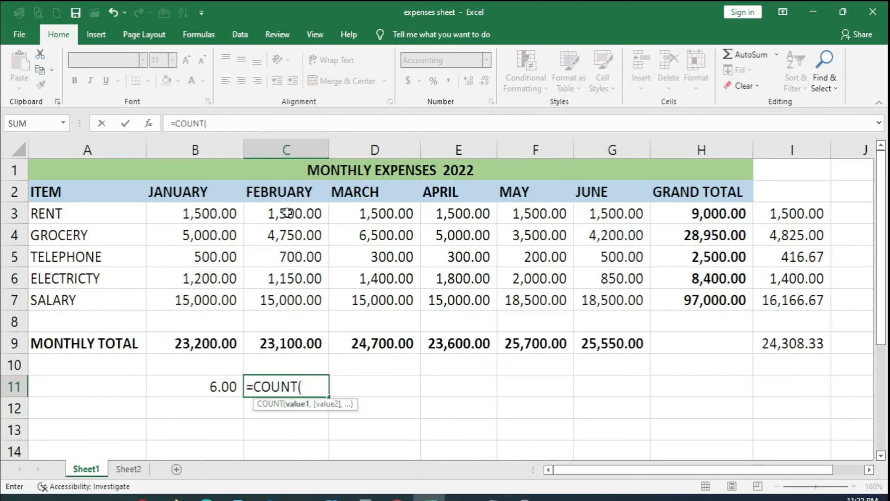
drag(289, 212, 298, 292)
text())
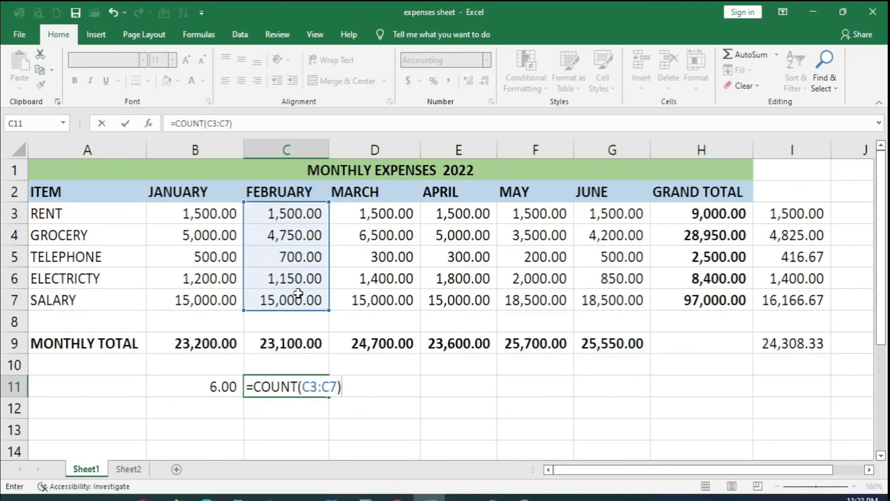
key(Return)
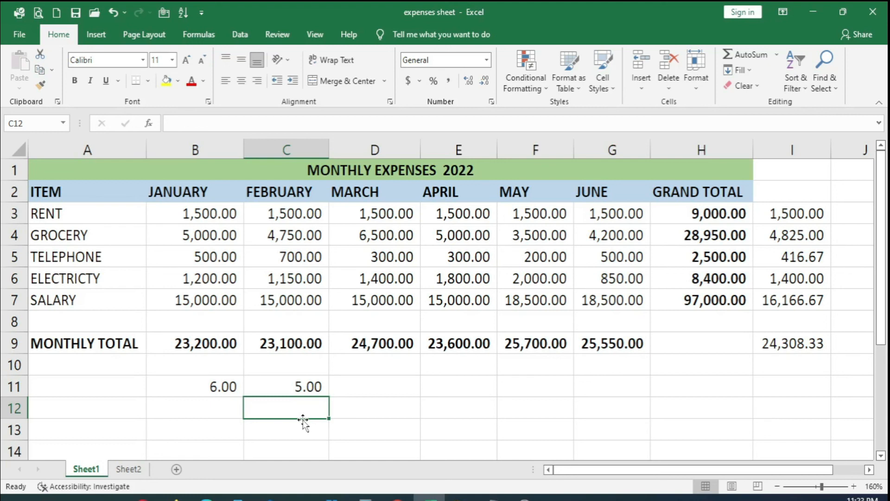
click(376, 381)
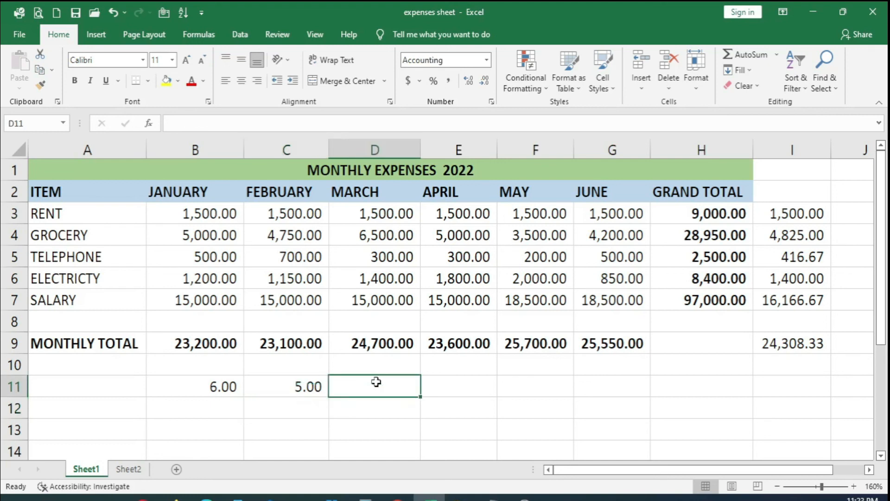
click(292, 405)
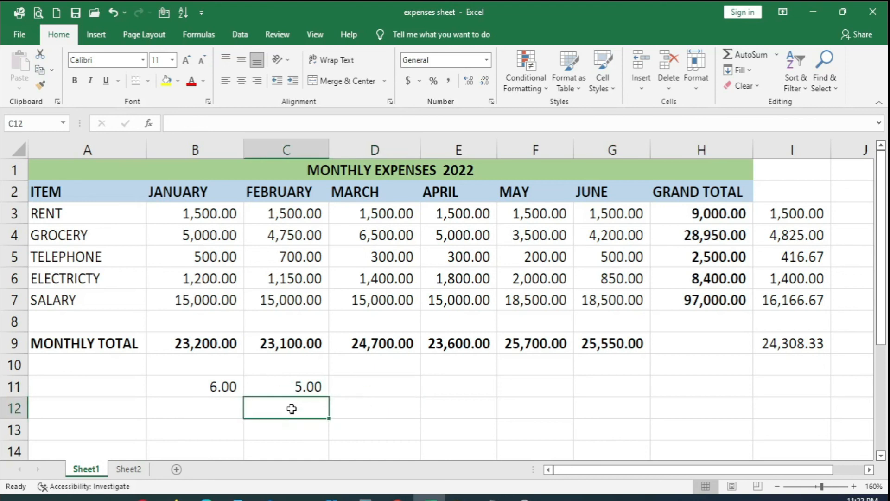
click(390, 384)
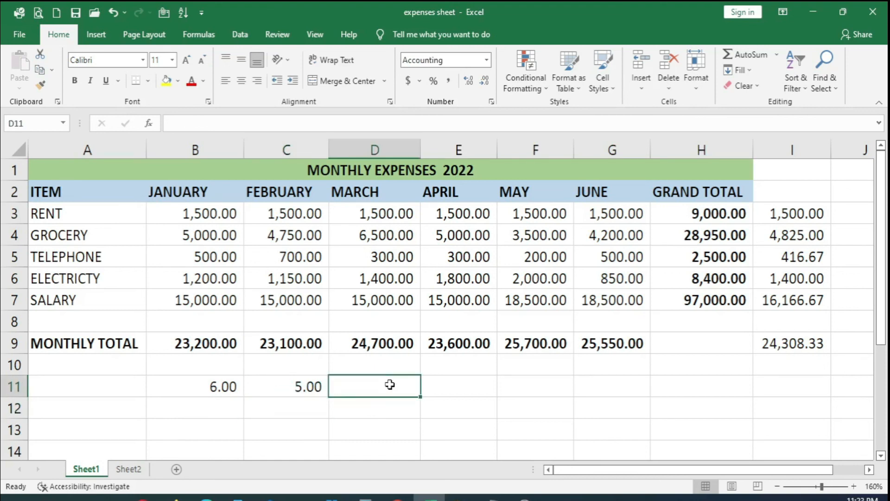